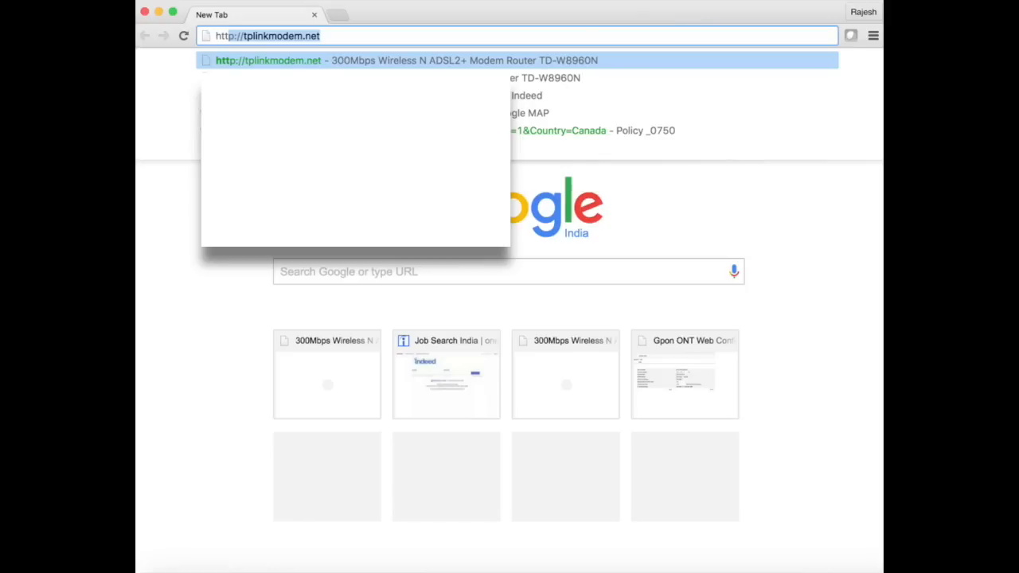
Step: Open tplinkmodem.net and log in to the router with the username admin and the account password
{"action": "key", "text": "Return"}
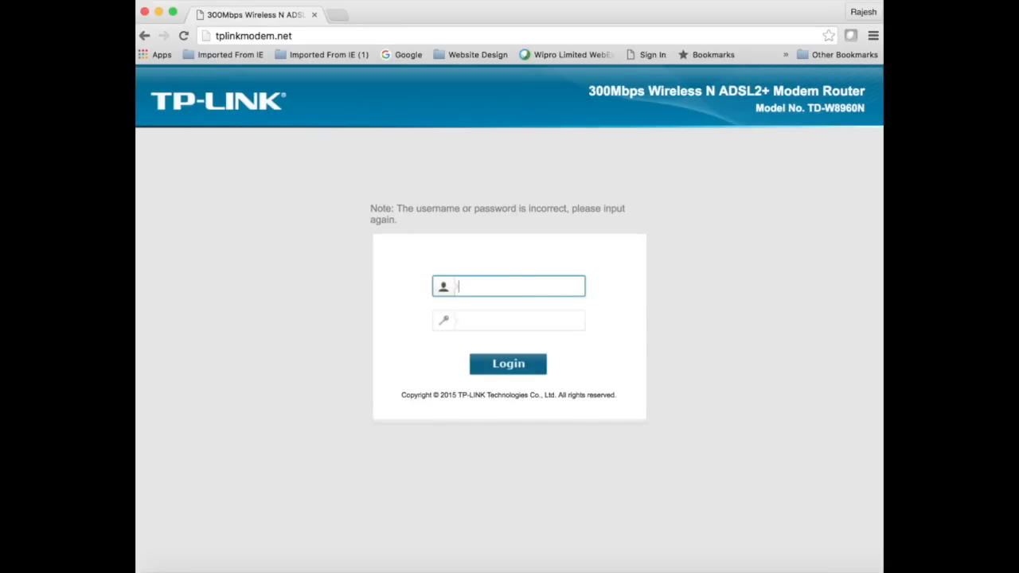
{"action": "type", "text": "admin"}
{"action": "key", "text": "Tab"}
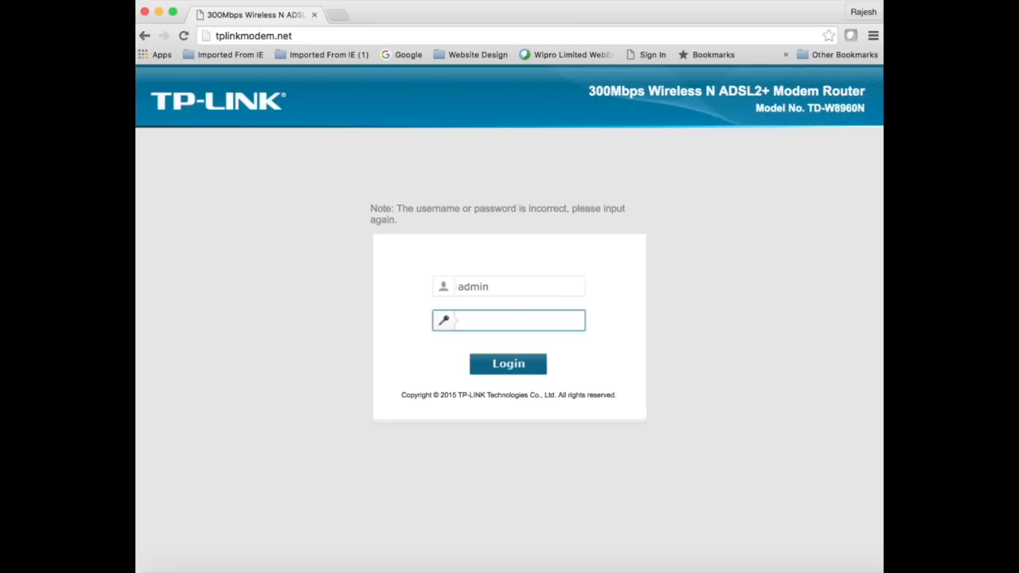
{"action": "type", "text": "••••••••"}
{"action": "key", "text": "Return"}
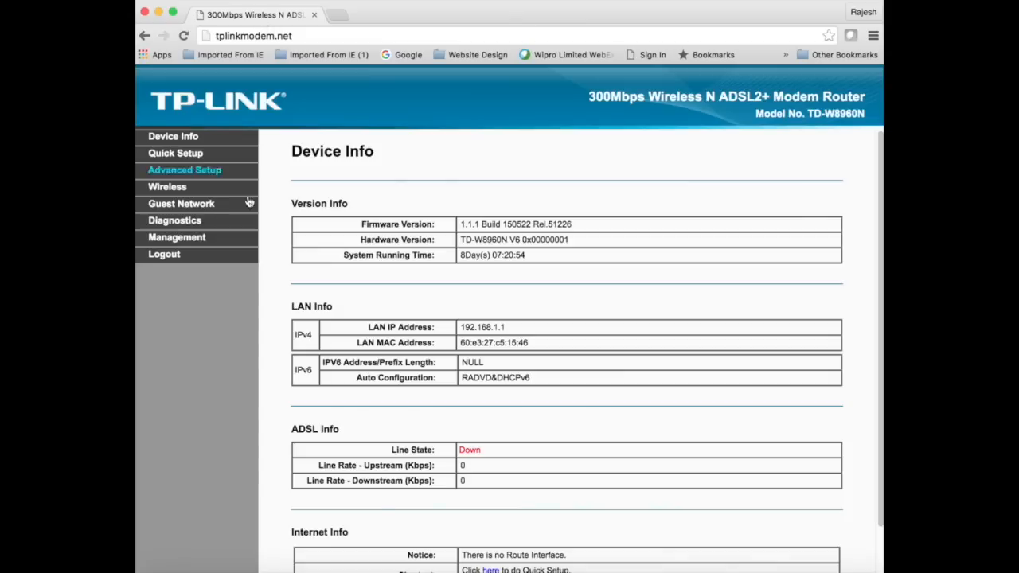
Step: Examine the router's web address and the LAN IP address on the Device Info page
{"action": "left_click", "coordinate": [296, 36]}
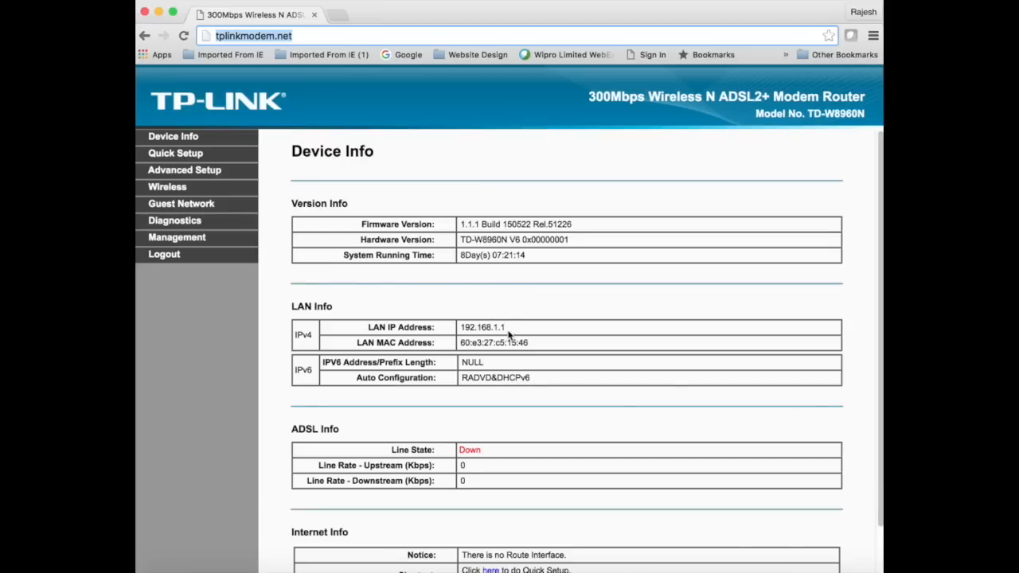
{"action": "left_click_drag", "start_coordinate": [511, 331], "coordinate": [458, 331]}
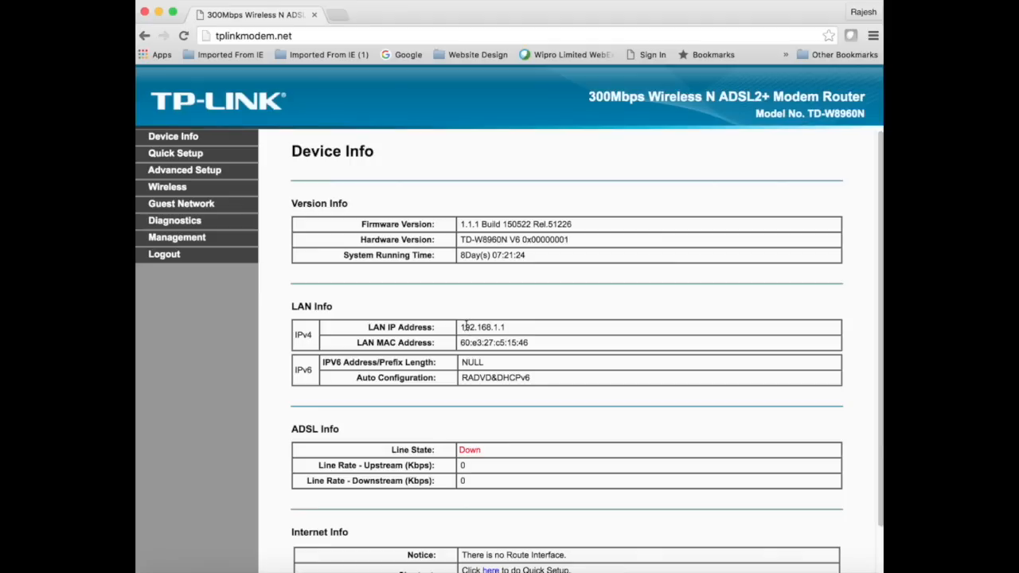
{"action": "left_click_drag", "start_coordinate": [465, 327], "coordinate": [515, 336]}
Step: Open the LAN settings under Advanced Setup and review the IP address and DHCP server options
{"action": "left_click", "coordinate": [194, 174]}
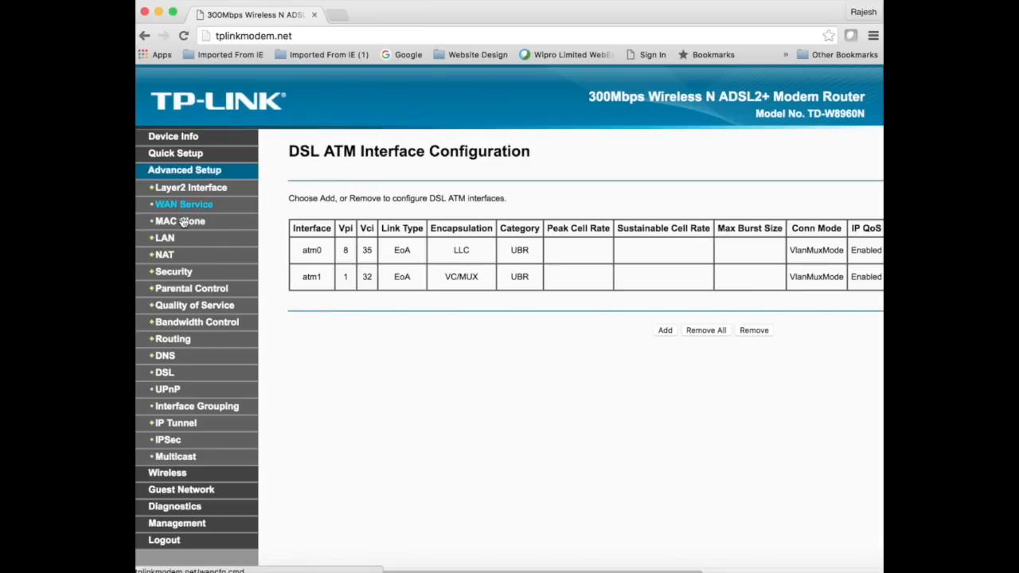
{"action": "left_click", "coordinate": [161, 242]}
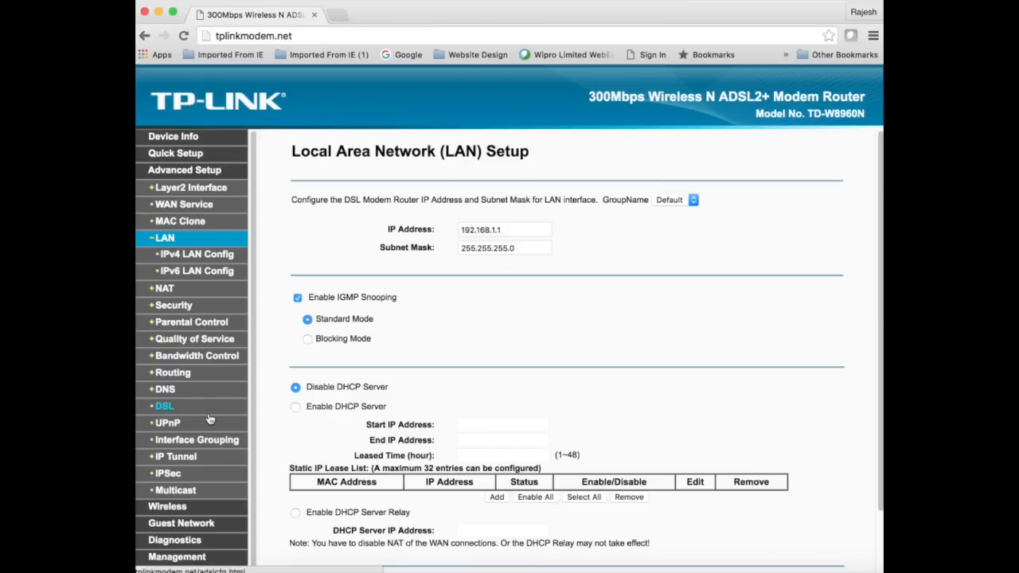
{"action": "scroll", "coordinate": [209, 420], "scroll_direction": "down", "scroll_amount": 1}
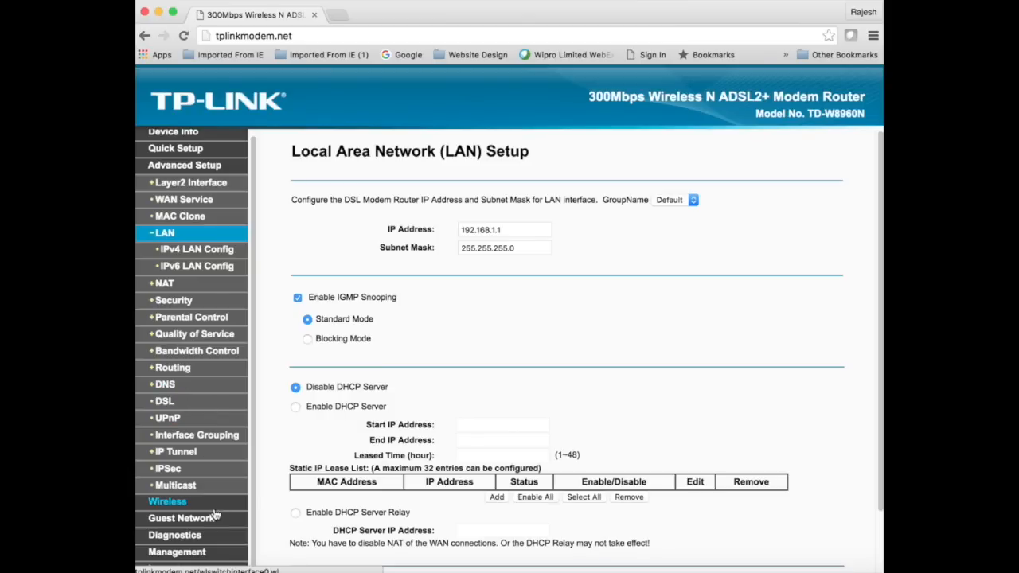
{"action": "left_click_drag", "start_coordinate": [236, 35], "coordinate": [316, 55]}
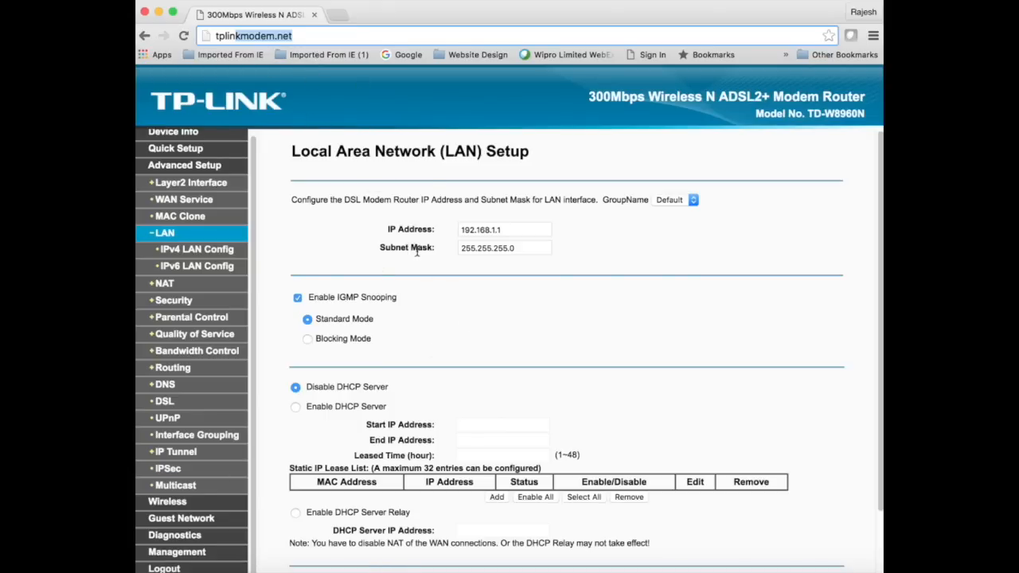
{"action": "scroll", "coordinate": [490, 395], "scroll_direction": "down", "scroll_amount": 2}
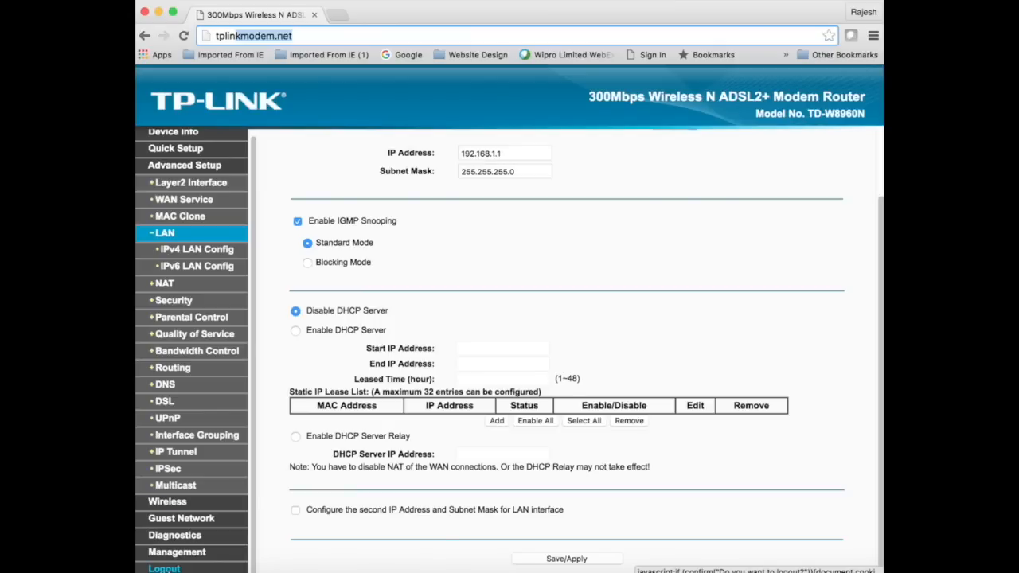
Step: Log out of the router's administration page, confirming the logout, and close the browser window
{"action": "left_click", "coordinate": [164, 568]}
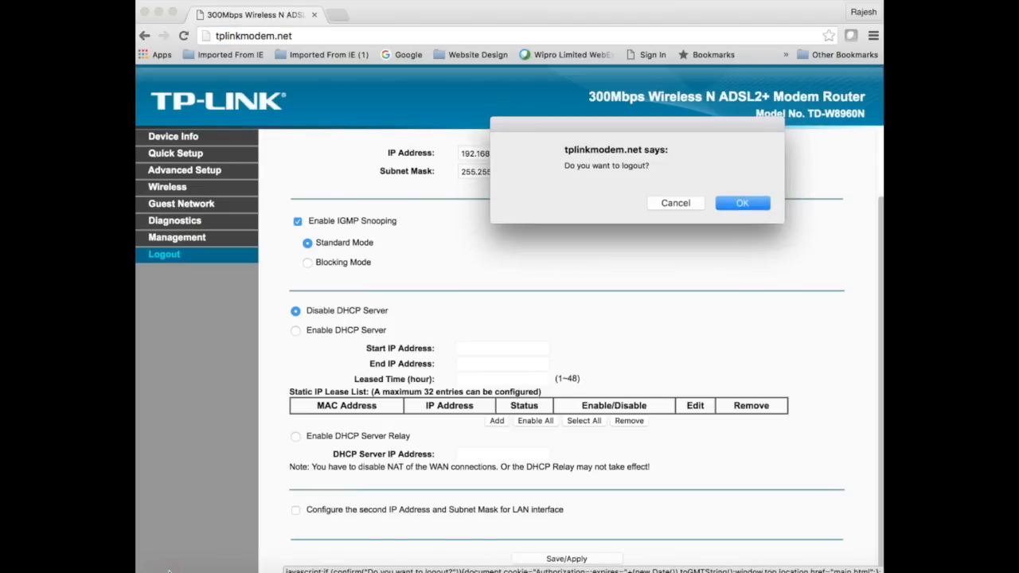
{"action": "left_click", "coordinate": [727, 204]}
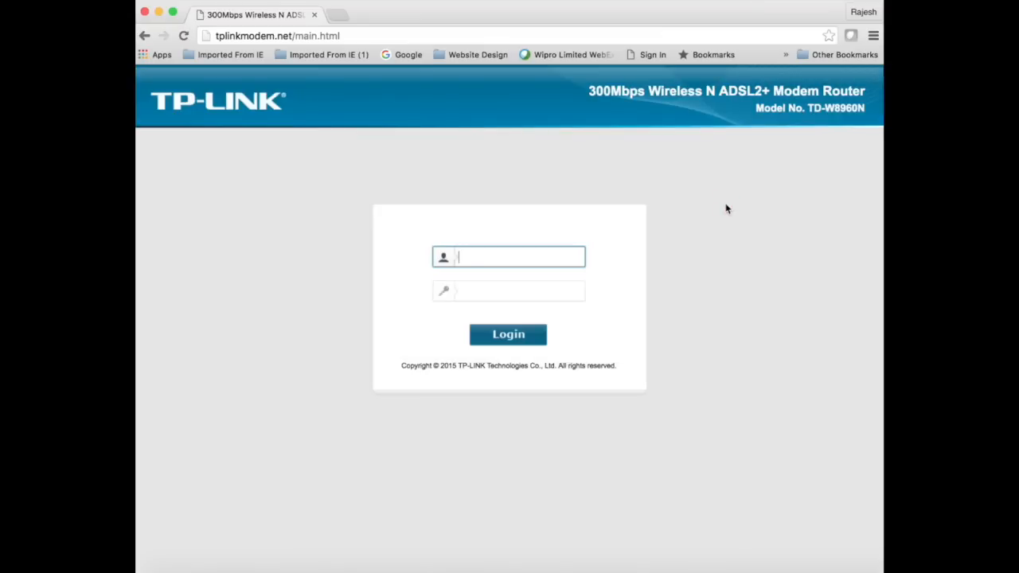
{"action": "left_click", "coordinate": [146, 14]}
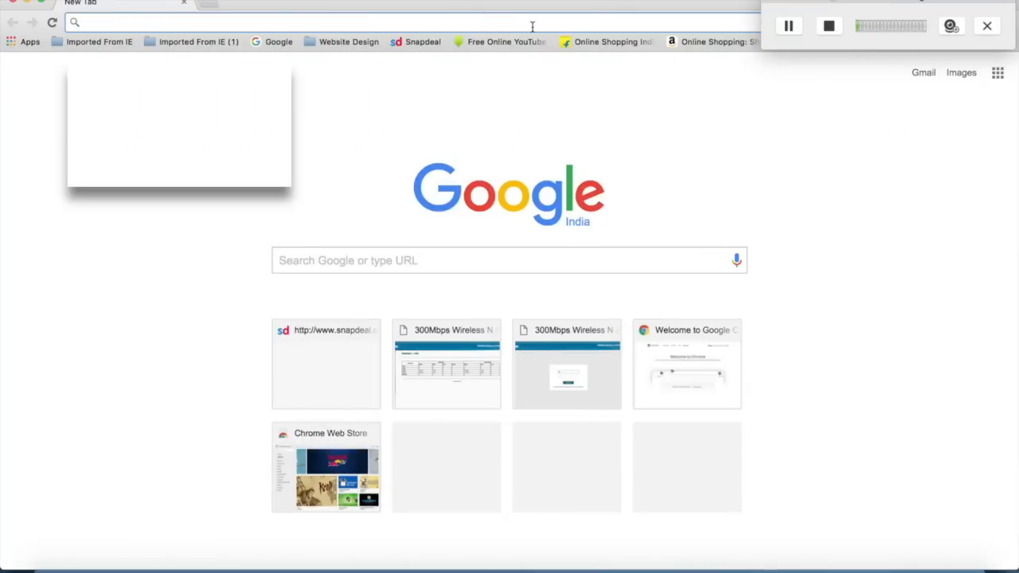
Step: Open 192.168.1.1 in the browser and log in as admin with the router's account password
{"action": "type", "text": "19"}
{"action": "key", "text": "Return"}
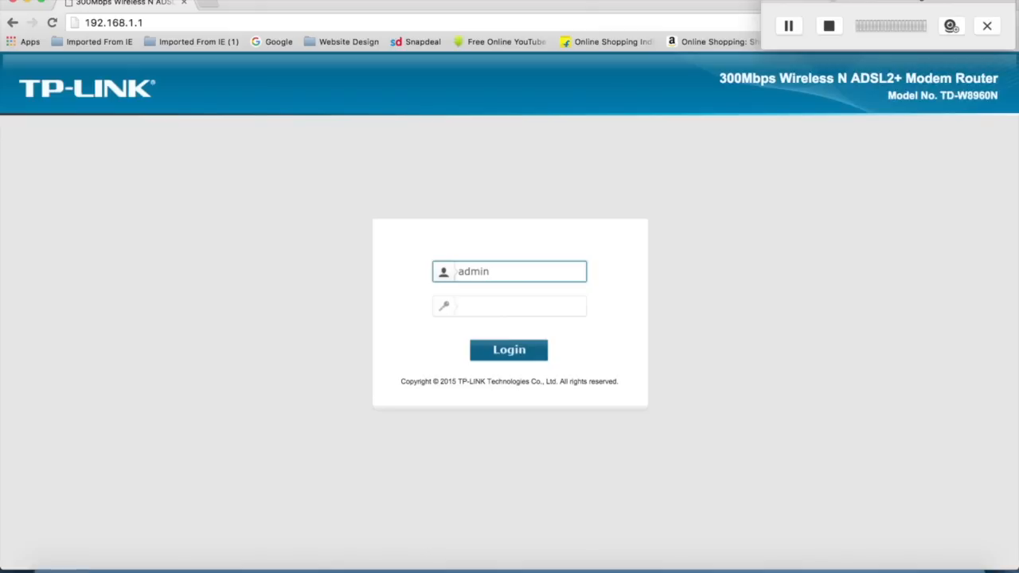
{"action": "left_click", "coordinate": [502, 308]}
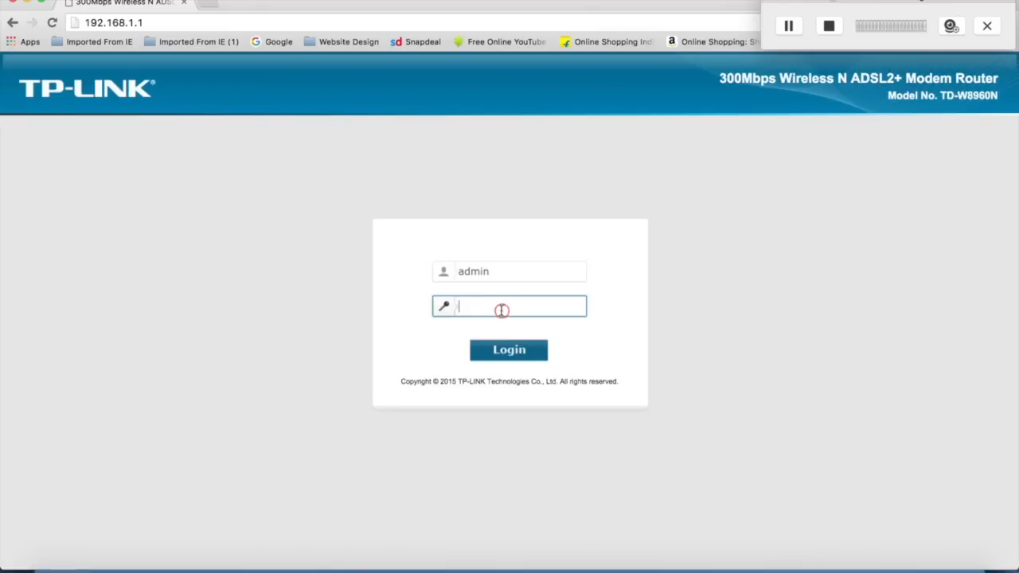
{"action": "type", "text": "admin"}
{"action": "key", "text": "Return"}
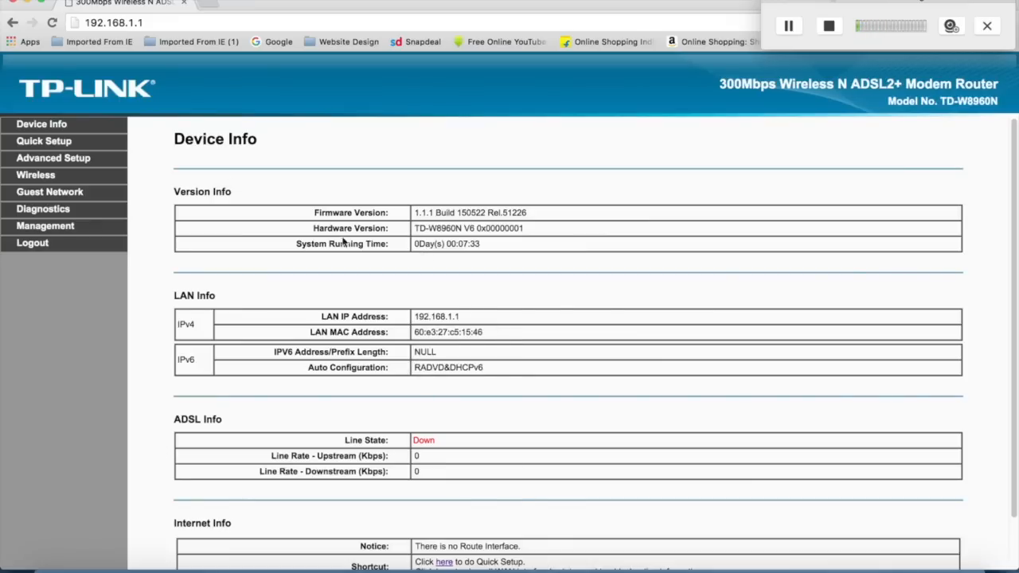
Step: Start Quick Setup and continue to the WAN configuration with ADSL WAN as the WAN type
{"action": "left_click", "coordinate": [57, 150]}
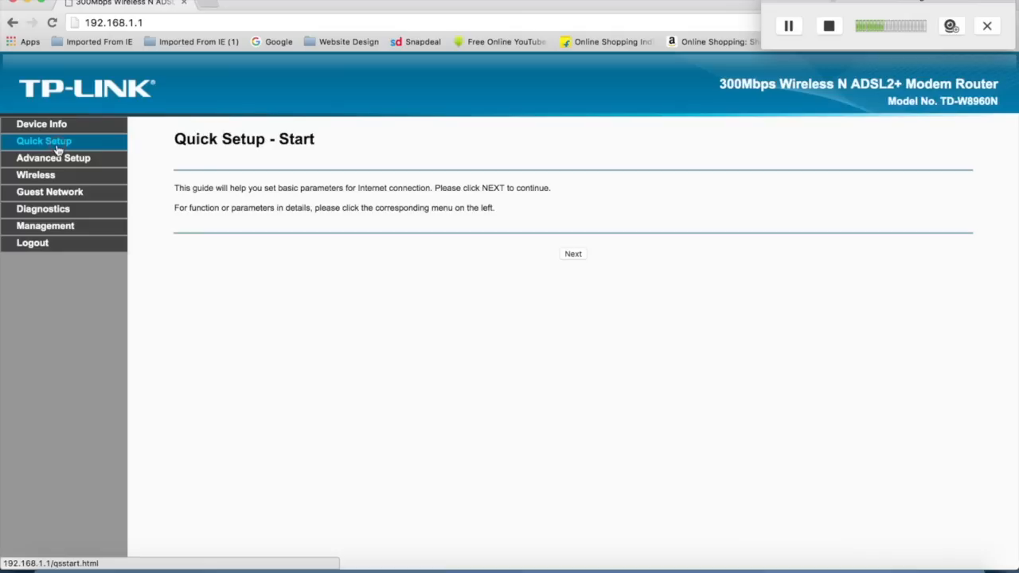
{"action": "left_click", "coordinate": [577, 257]}
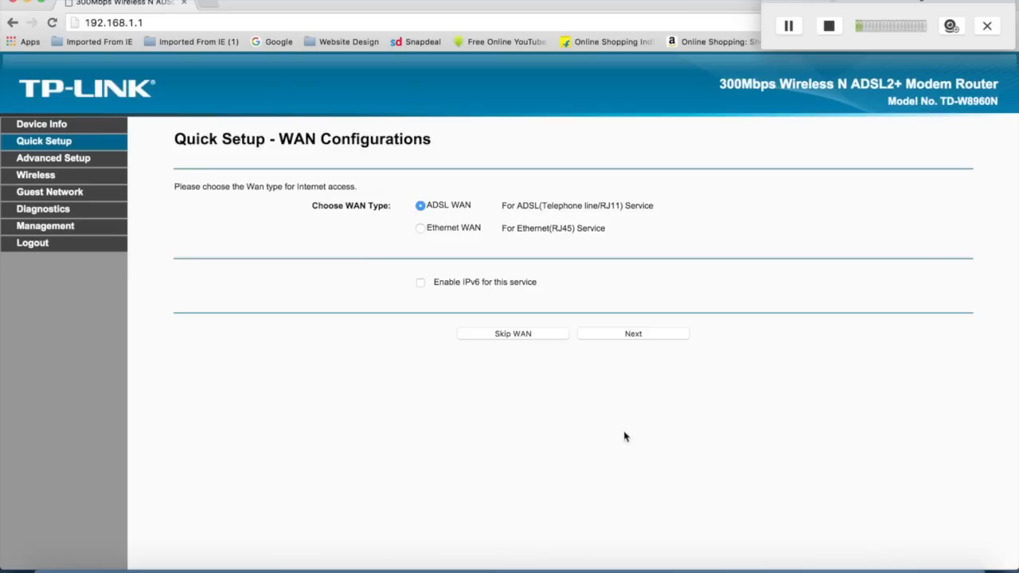
{"action": "left_click", "coordinate": [643, 338]}
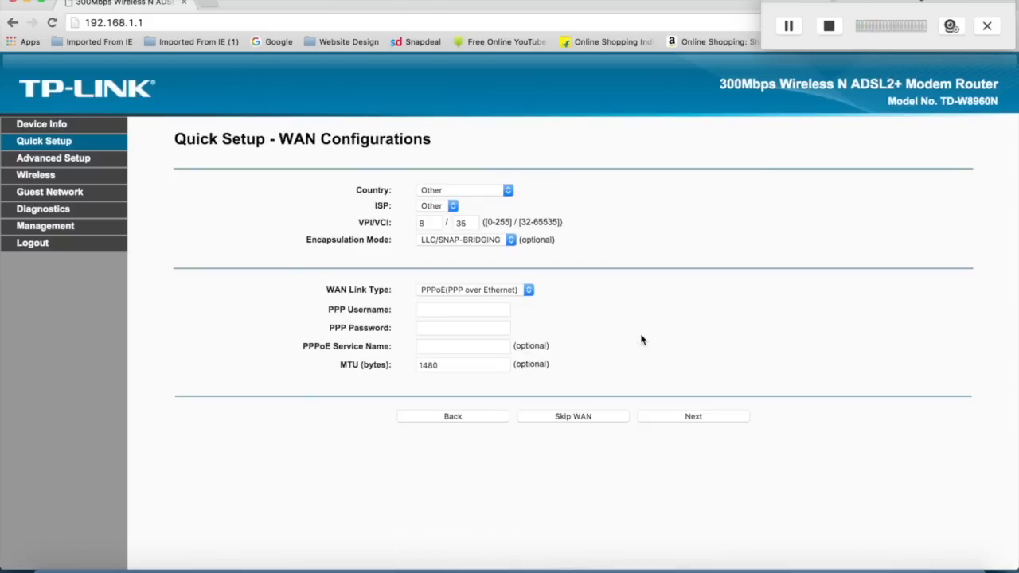
Step: Set the country to India and the ISP to Other in the WAN configuration
{"action": "left_click", "coordinate": [511, 192]}
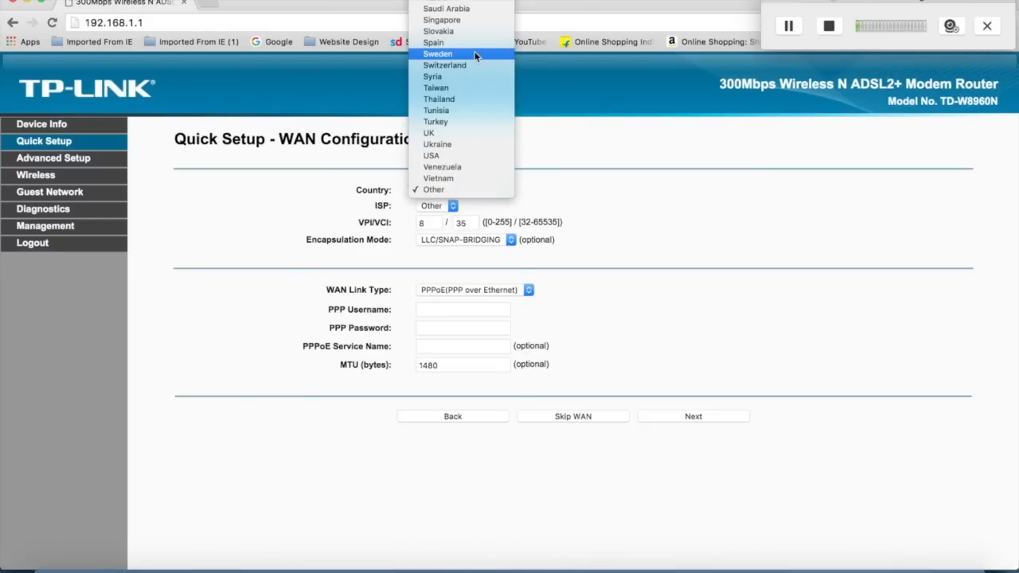
{"action": "scroll", "coordinate": [476, 55], "scroll_direction": "up", "scroll_amount": 5}
{"action": "left_click", "coordinate": [451, 4]}
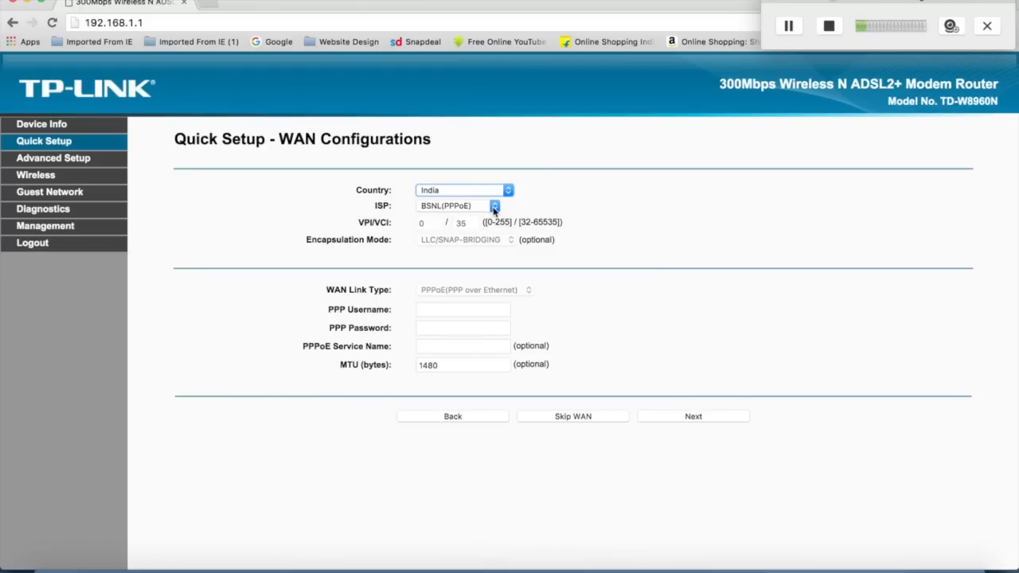
{"action": "left_click", "coordinate": [495, 207]}
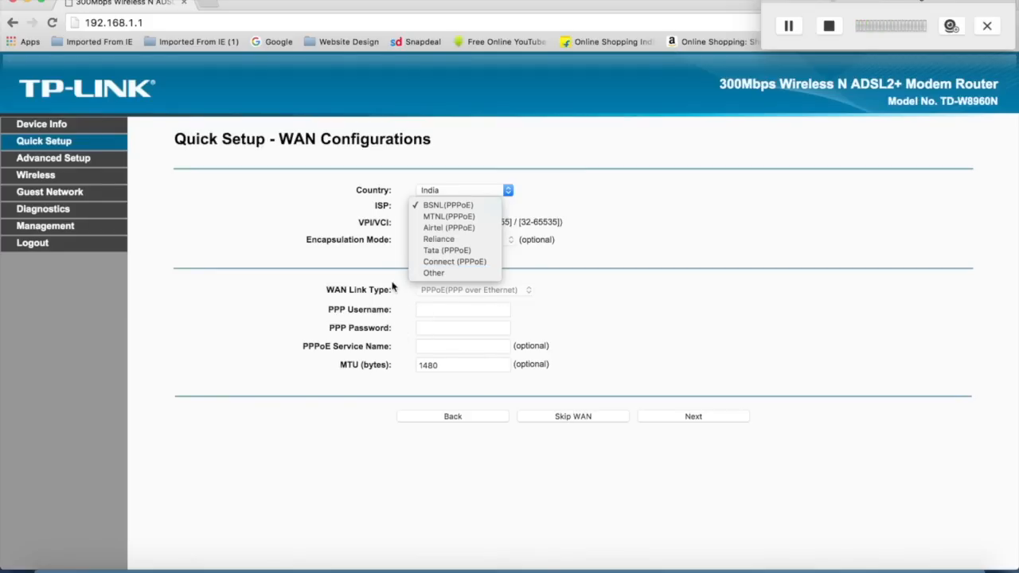
{"action": "left_click", "coordinate": [435, 274]}
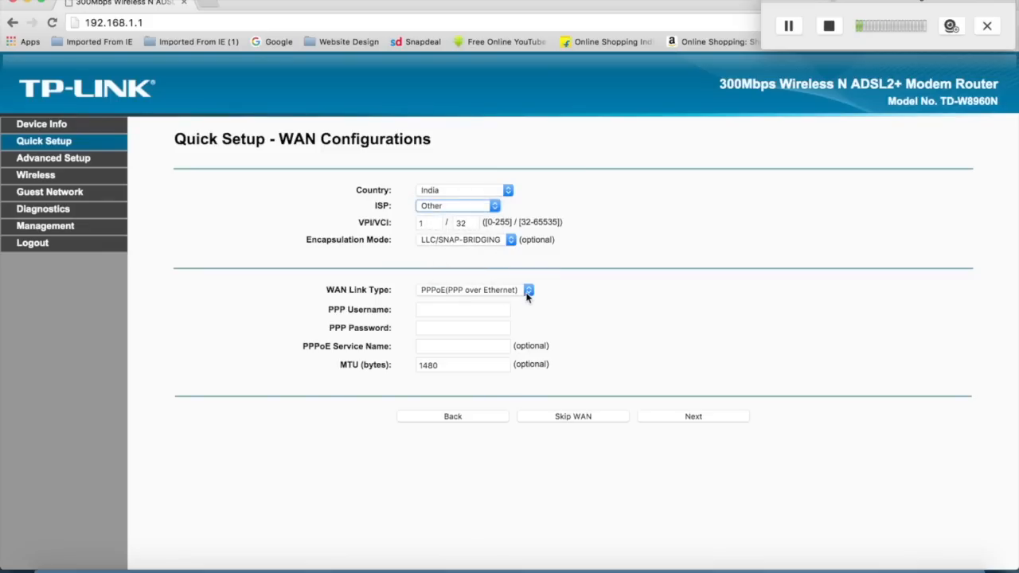
Step: Set the WAN link type to Bridge with VC/MUX encapsulation, and proceed to the Quick Setup summary, keeping the existing wireless settings
{"action": "left_click", "coordinate": [527, 293]}
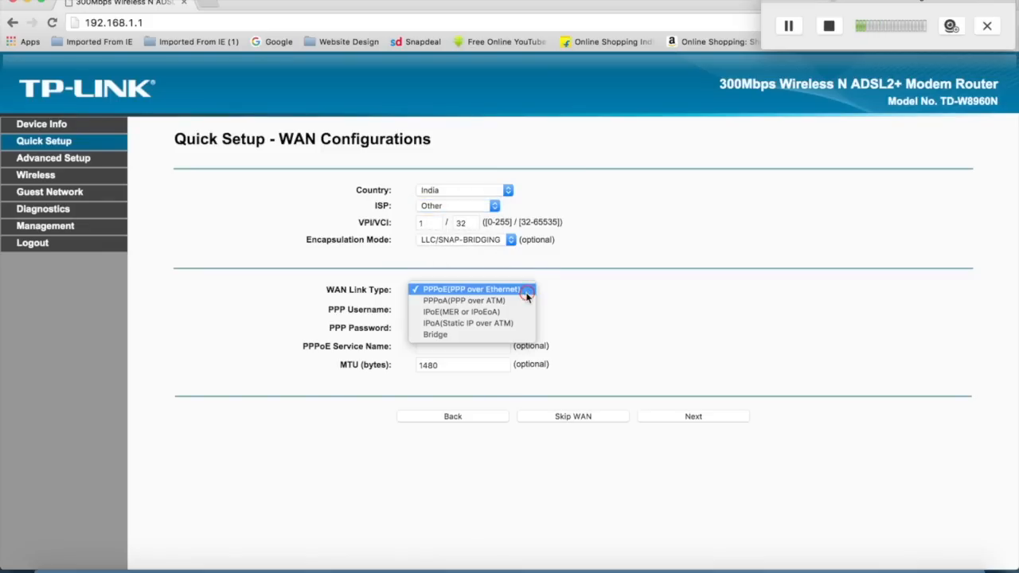
{"action": "left_click", "coordinate": [494, 337]}
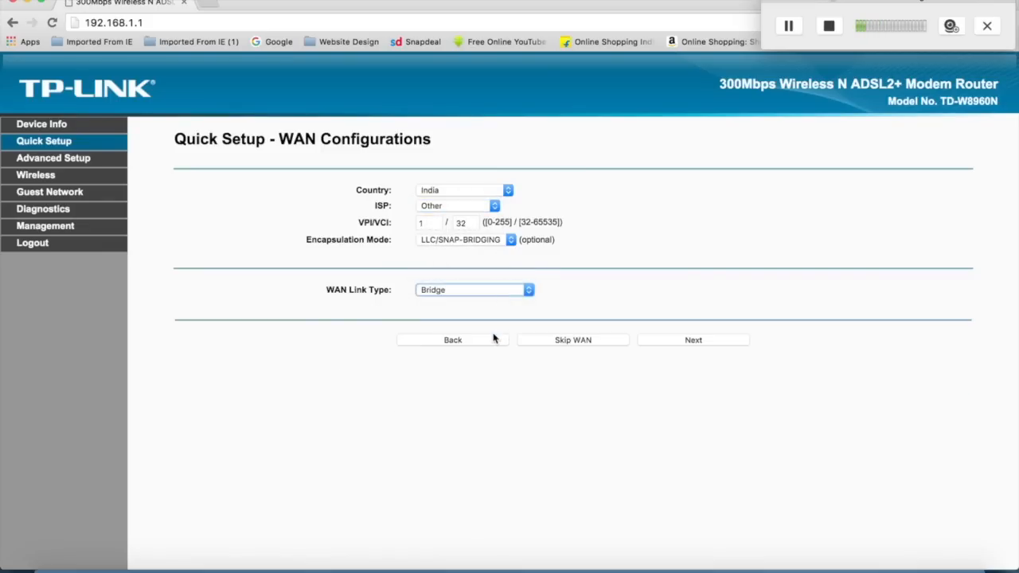
{"action": "left_click", "coordinate": [511, 241]}
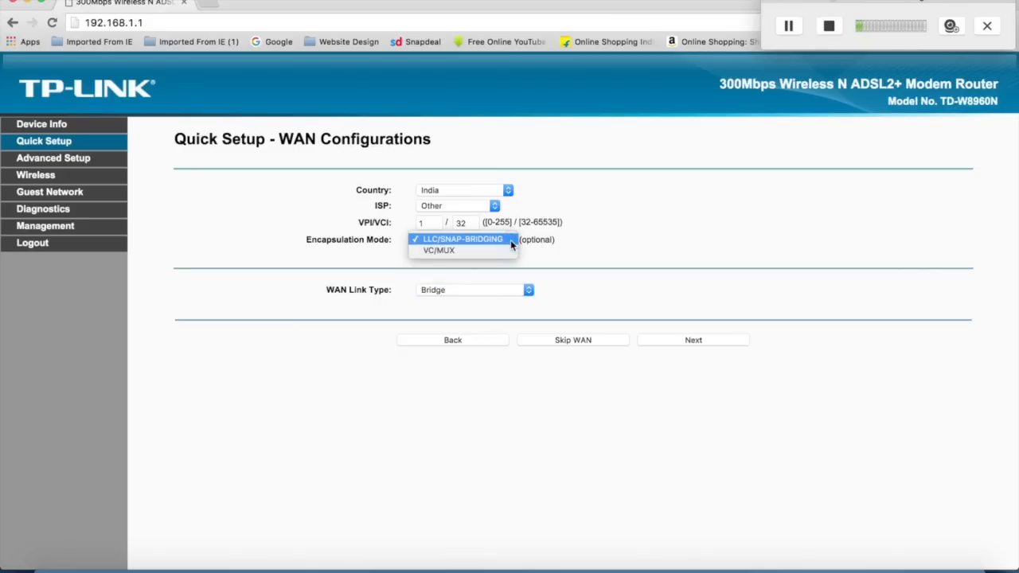
{"action": "left_click", "coordinate": [506, 251]}
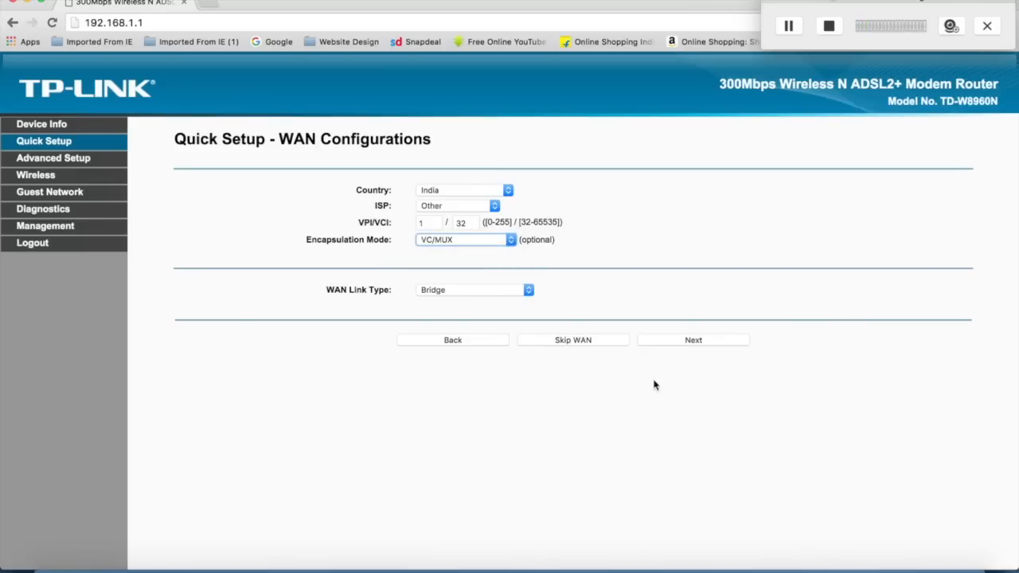
{"action": "left_click", "coordinate": [689, 343]}
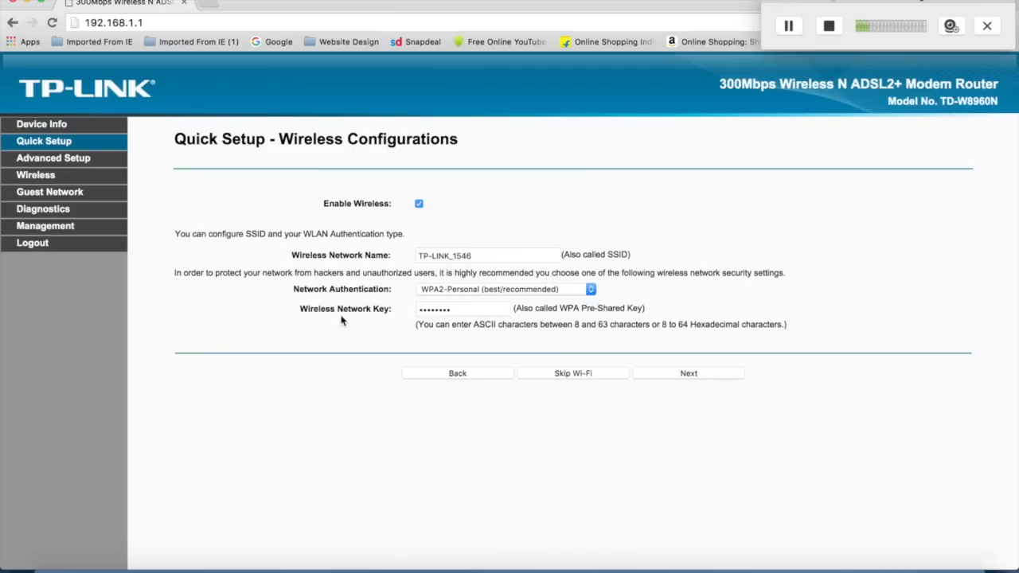
{"action": "left_click", "coordinate": [692, 379]}
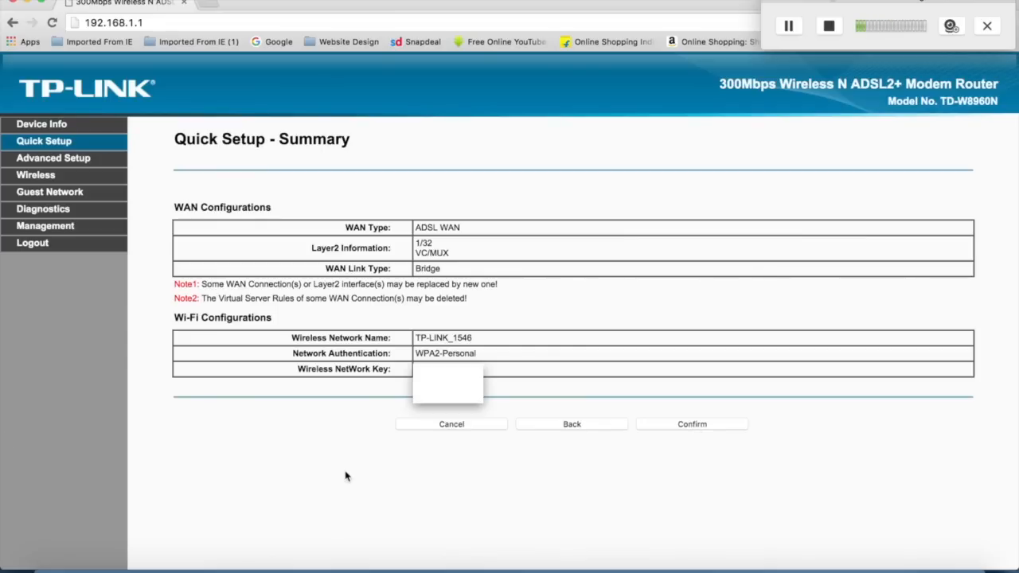
Step: Open the IPv4 LAN configuration under Advanced Setup and check the IP address and DHCP server settings
{"action": "left_click", "coordinate": [52, 159]}
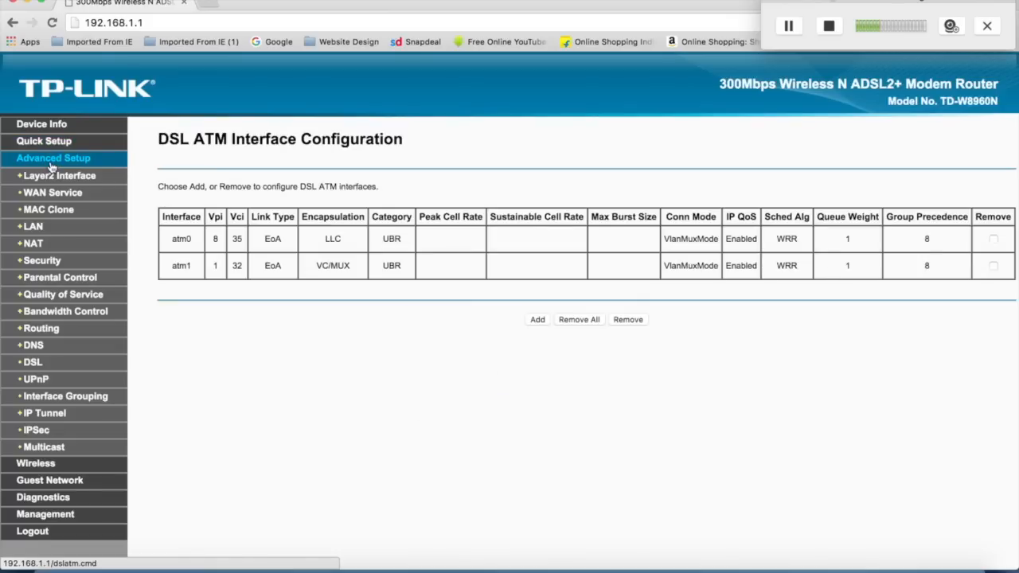
{"action": "left_click", "coordinate": [35, 229]}
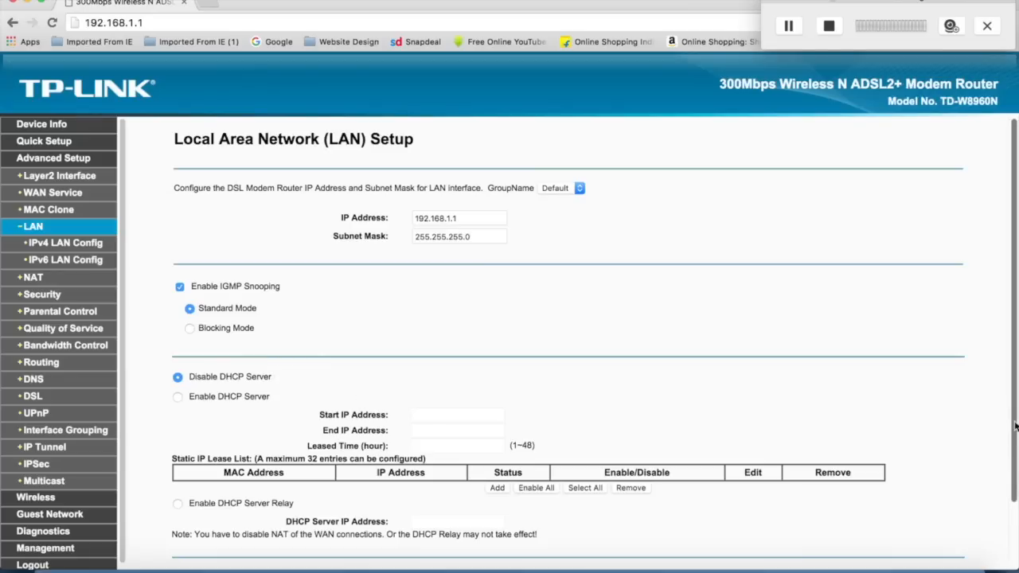
{"action": "scroll", "coordinate": [1015, 428], "scroll_direction": "down", "scroll_amount": 3}
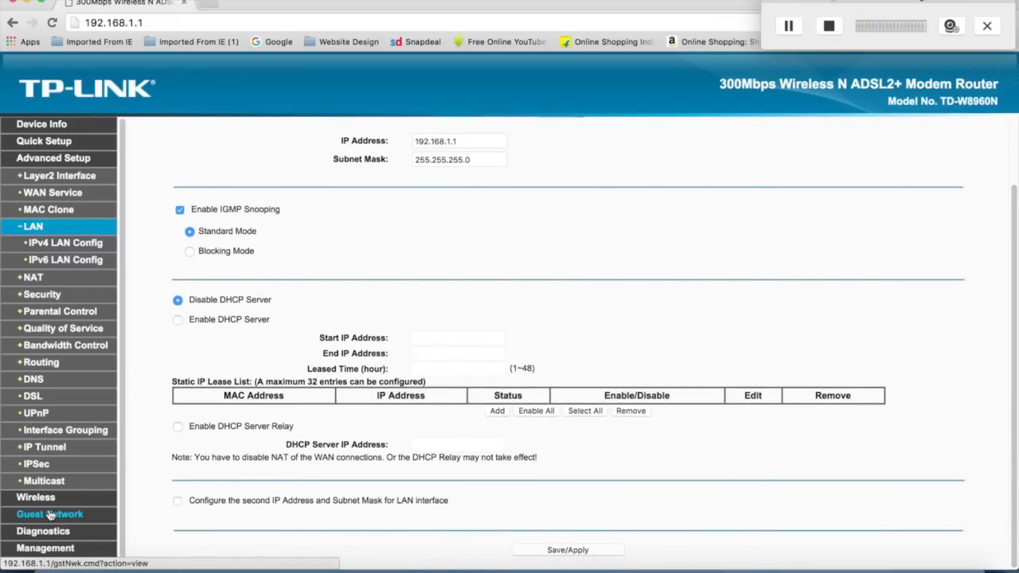
{"action": "left_click", "coordinate": [61, 246]}
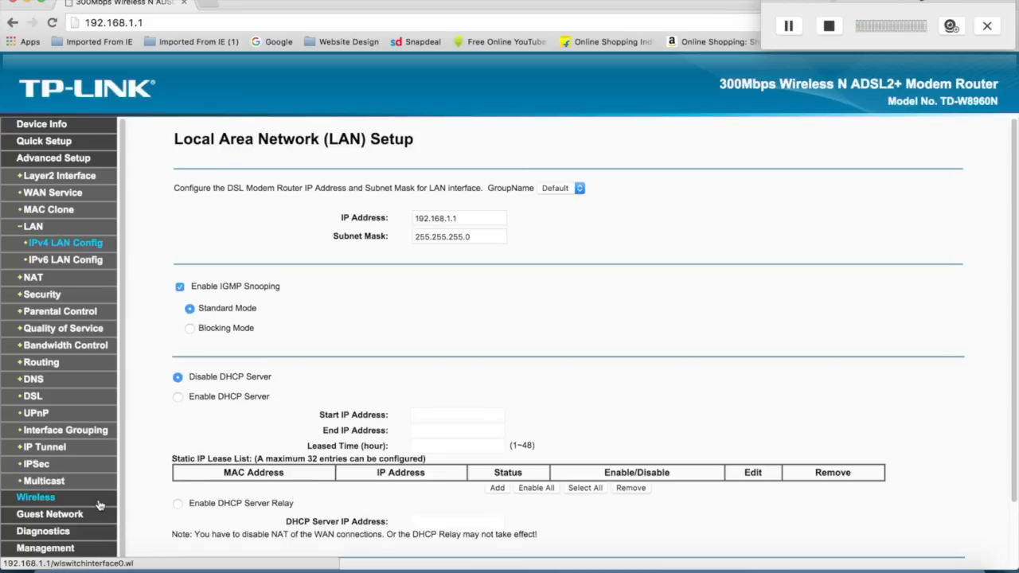
Step: Open the Wireless Bridge page in the Wireless settings to view the AP mode and bridge restriction
{"action": "left_click", "coordinate": [54, 497]}
{"action": "left_click", "coordinate": [44, 199]}
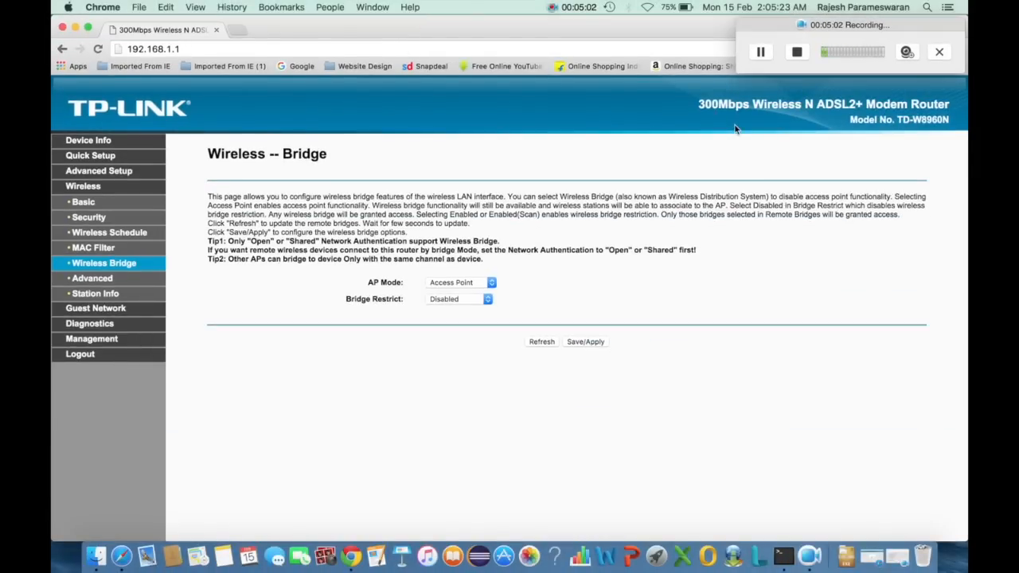
Step: Turn on the computer's Wi-Fi and join the TP-LINK_1546 wireless network
{"action": "left_click", "coordinate": [649, 7]}
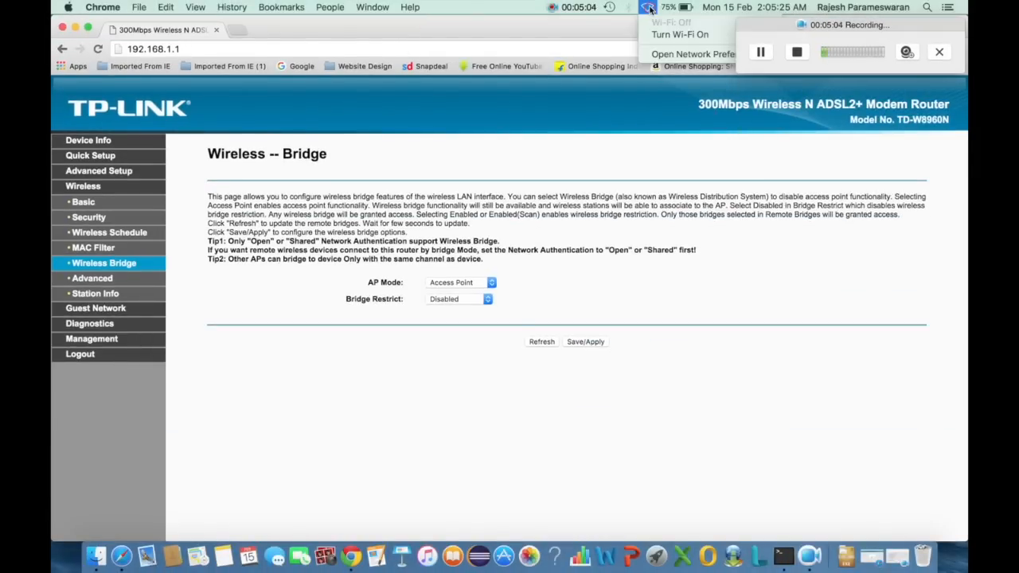
{"action": "left_click", "coordinate": [690, 35]}
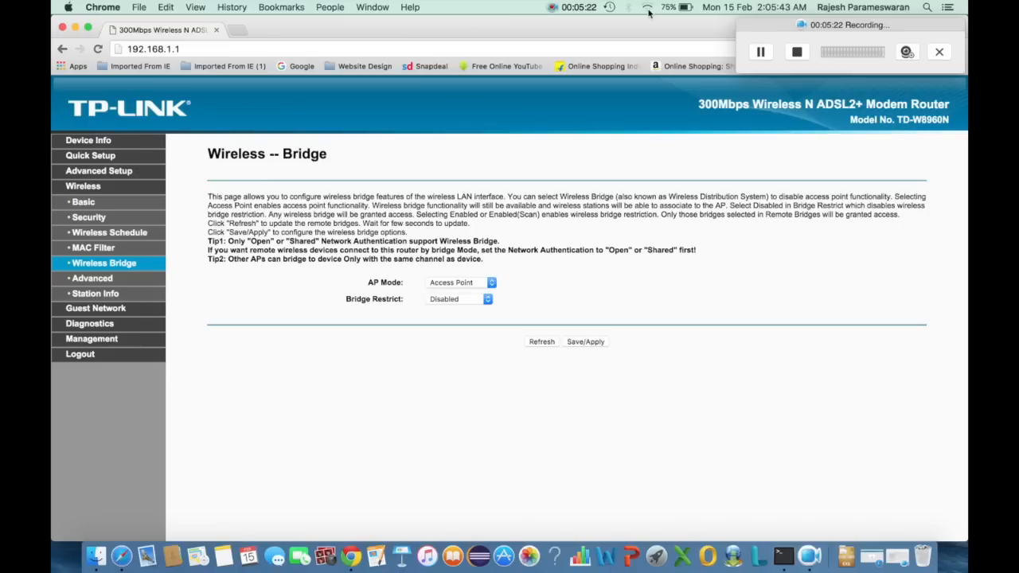
{"action": "left_click", "coordinate": [648, 9]}
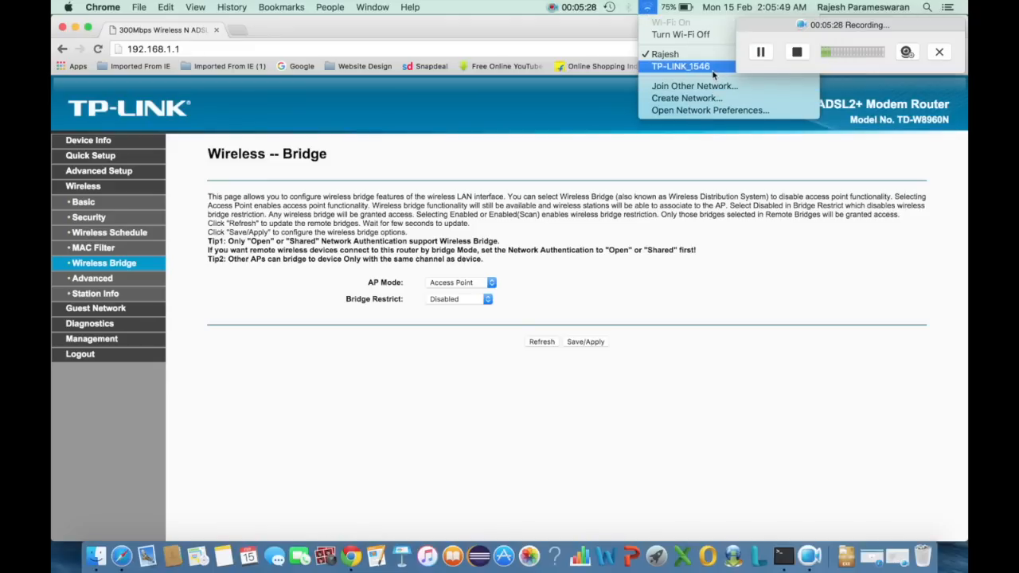
{"action": "left_click", "coordinate": [713, 69]}
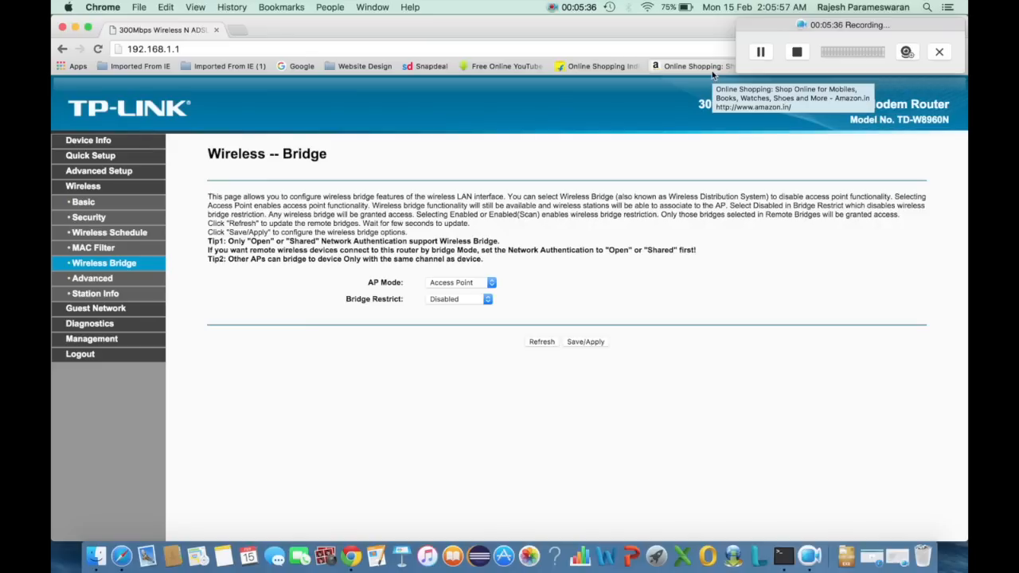
Step: Open Google in a new browser tab, search for cisco, and open the Cisco Systems, Inc website from the results
{"action": "left_click", "coordinate": [238, 30]}
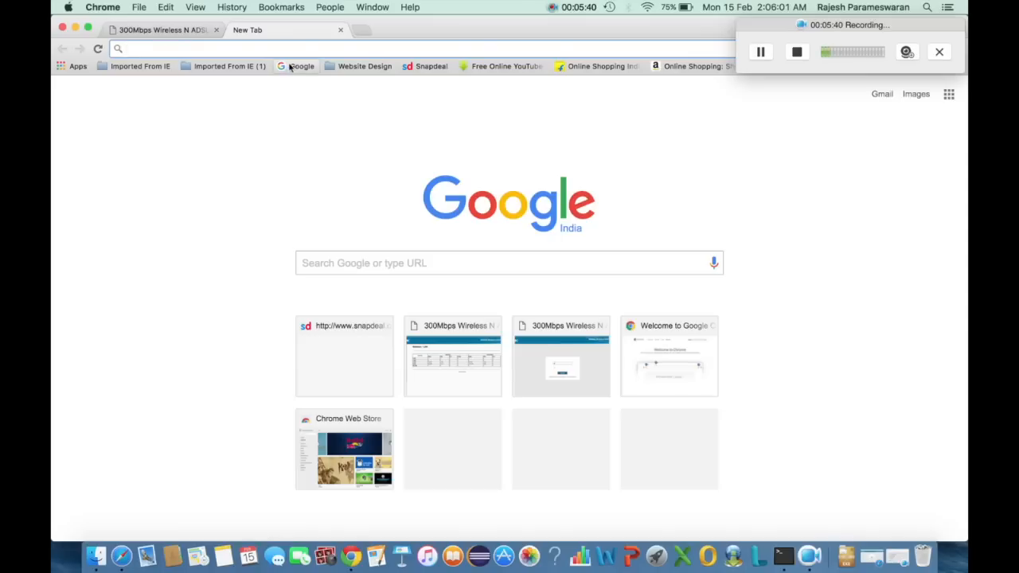
{"action": "left_click", "coordinate": [296, 66]}
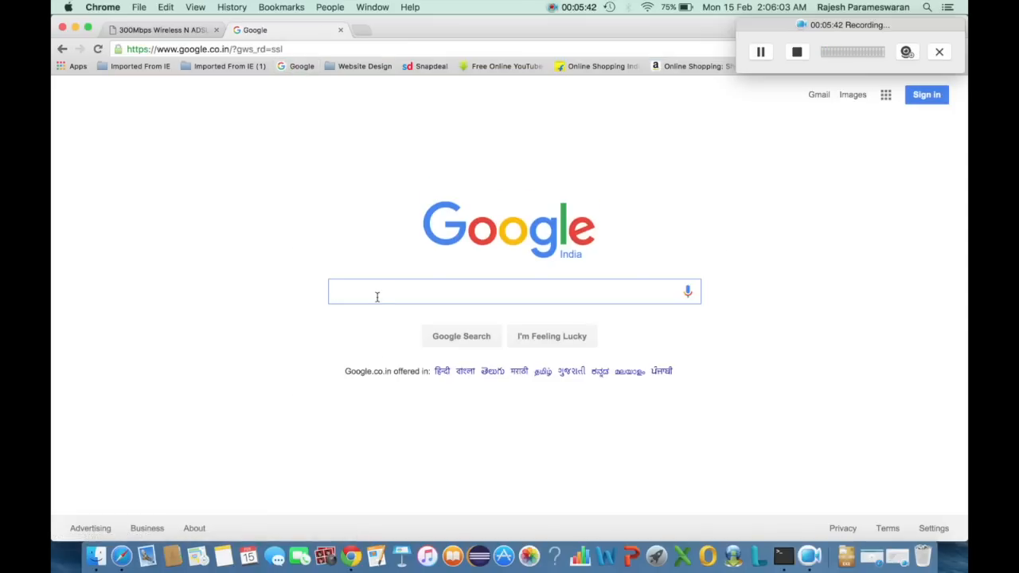
{"action": "type", "text": "cisco"}
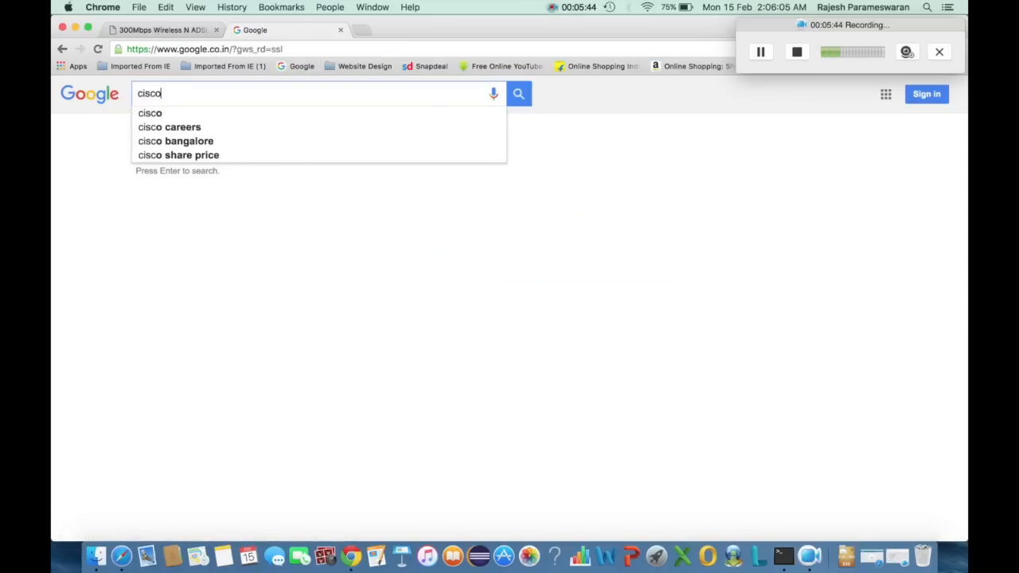
{"action": "key", "text": "Return"}
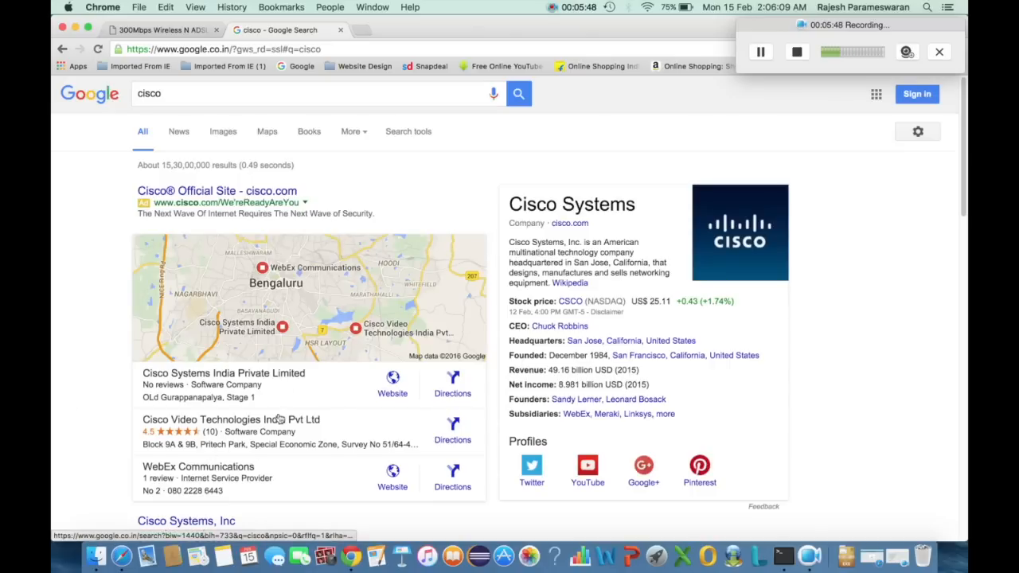
{"action": "left_click", "coordinate": [231, 523]}
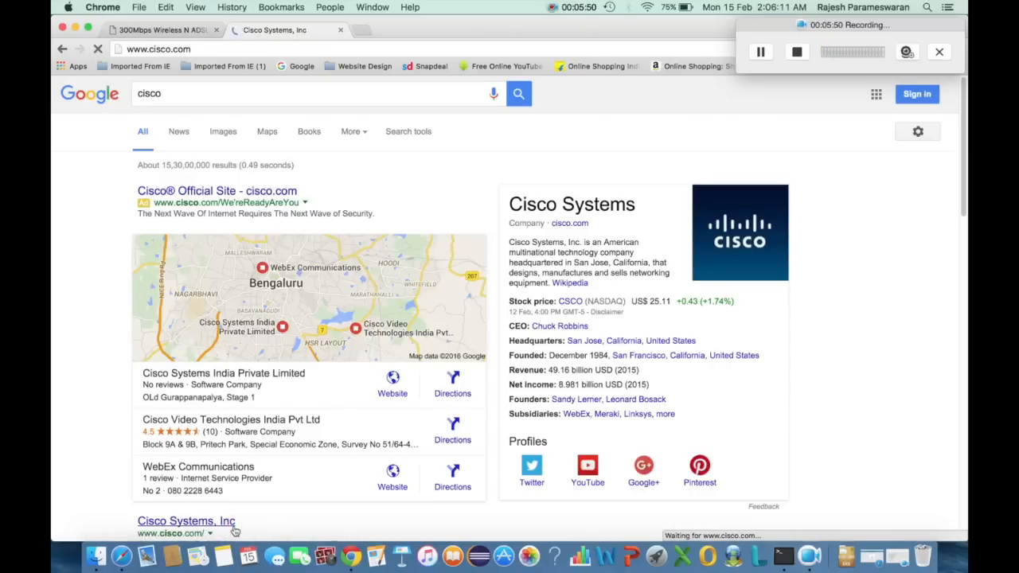